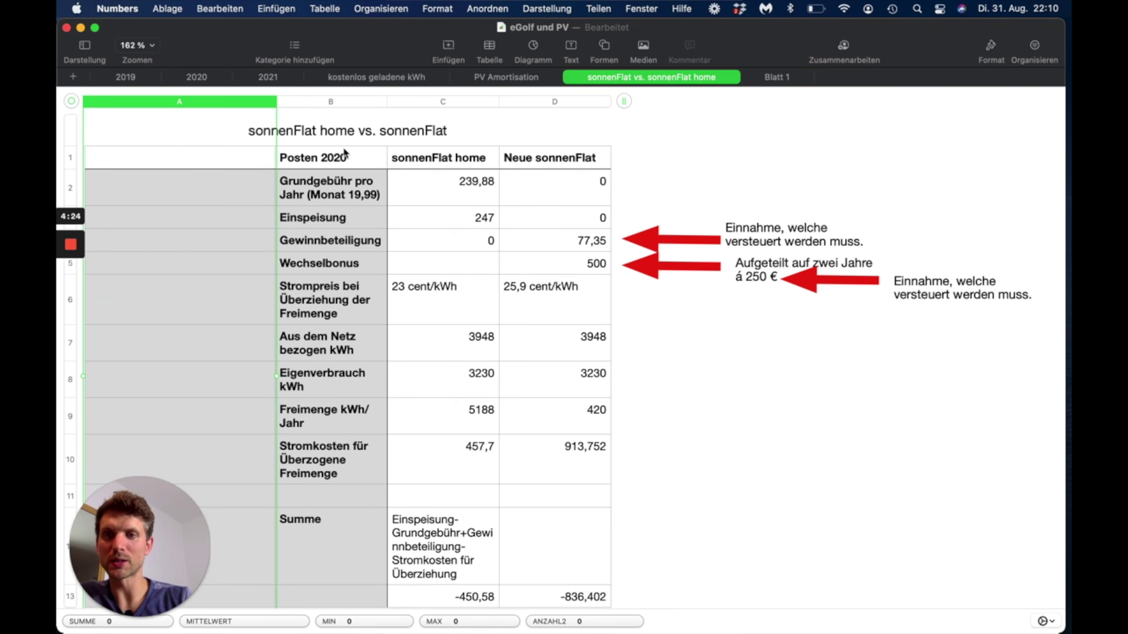
Inspect the sonnenFlat home column's free allowance, grid purchase, self-consumption and the formula for excess electricity costs
left_click(313, 160)
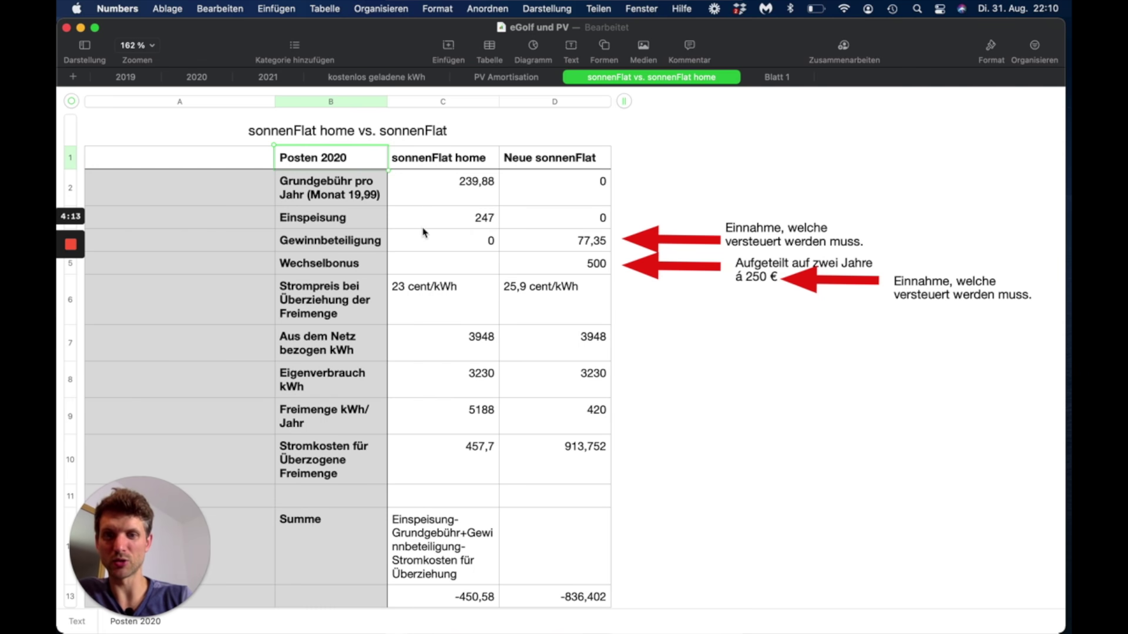
left_click(470, 421)
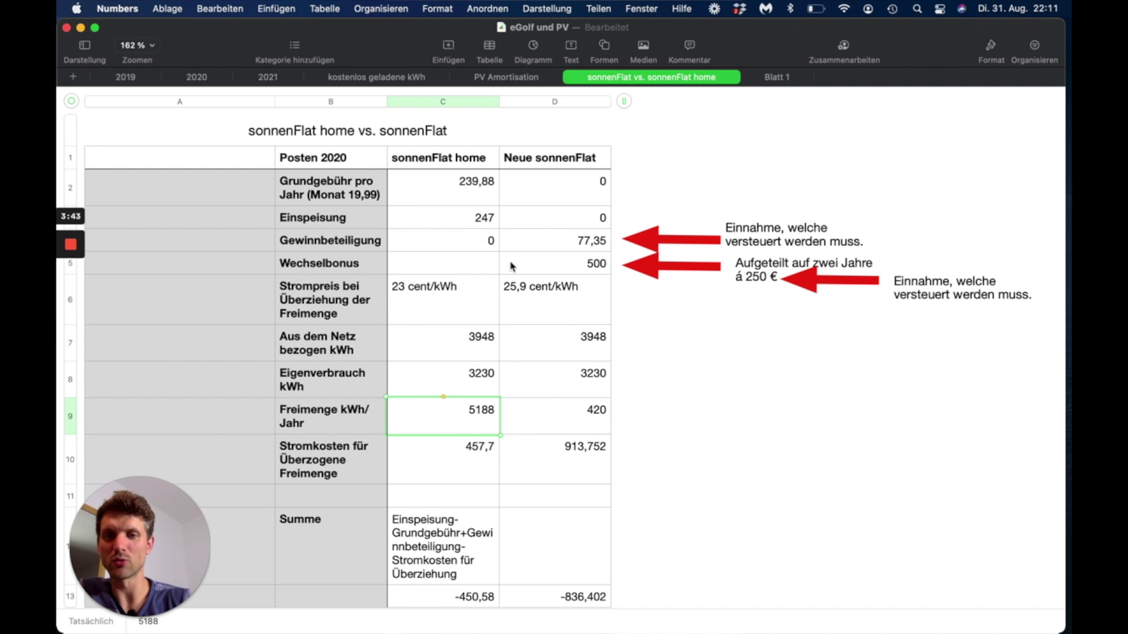
left_click(481, 351)
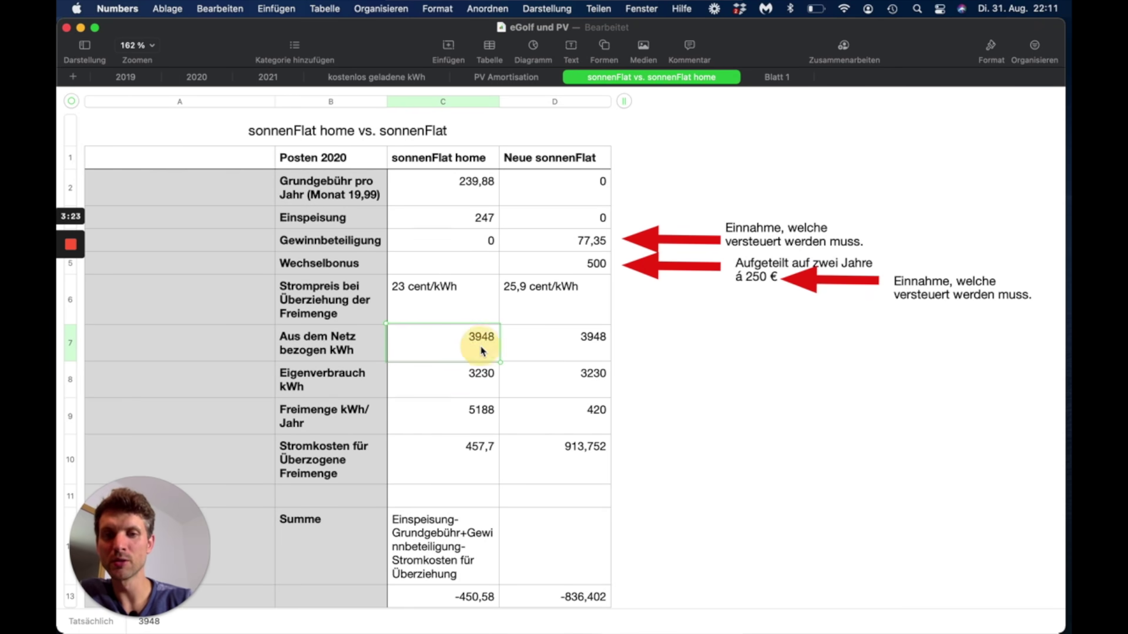
left_click(477, 386)
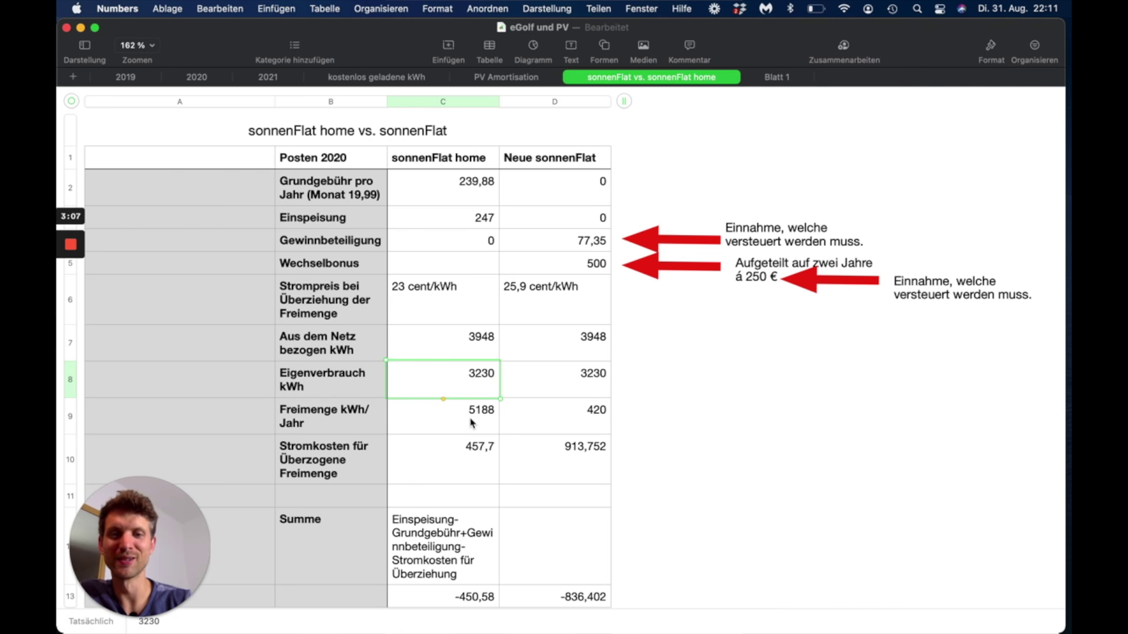
left_click(476, 460)
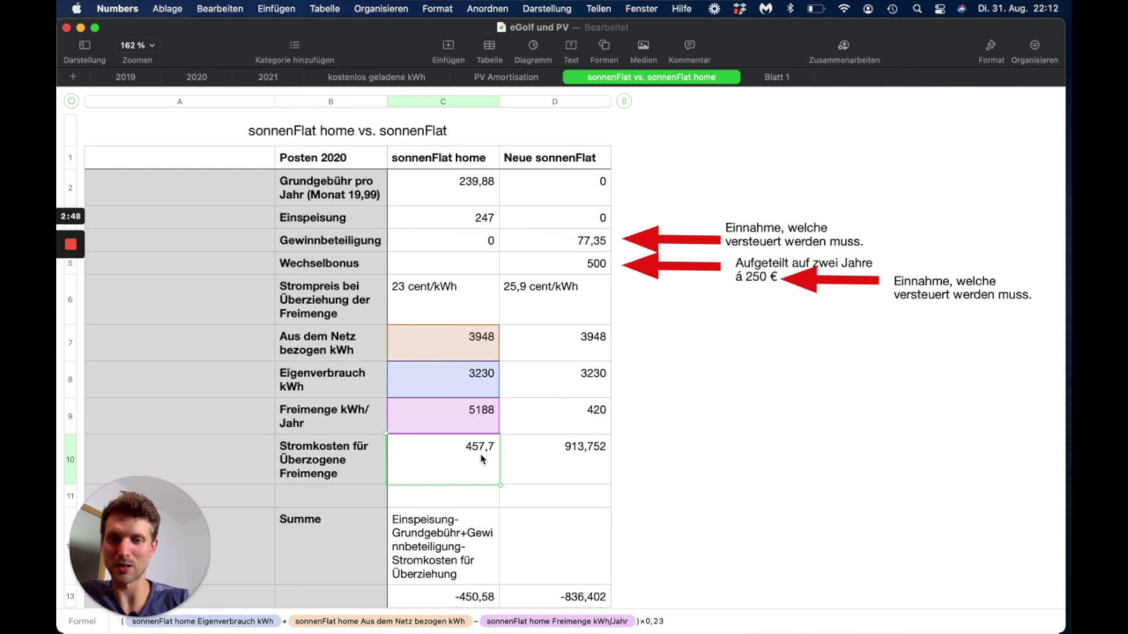
Review the written calculation rule in the Summe row for sonnenFlat home against the items above it
scroll(481, 459, "down", 3)
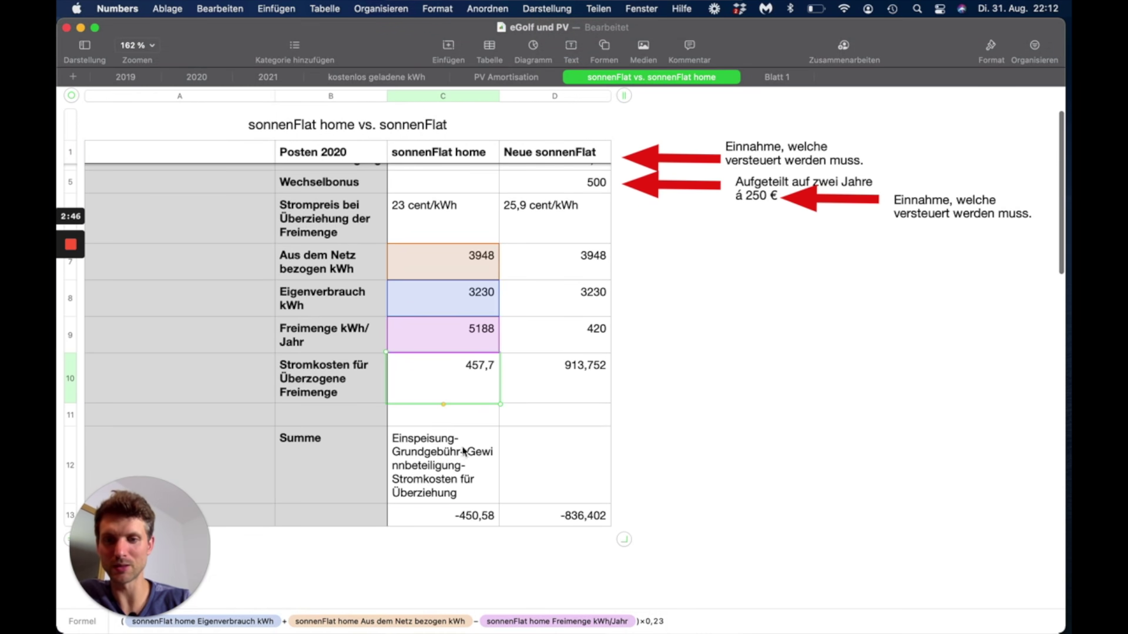
left_click(473, 467)
scroll(461, 439, "up", 1)
scroll(461, 439, "up", 1)
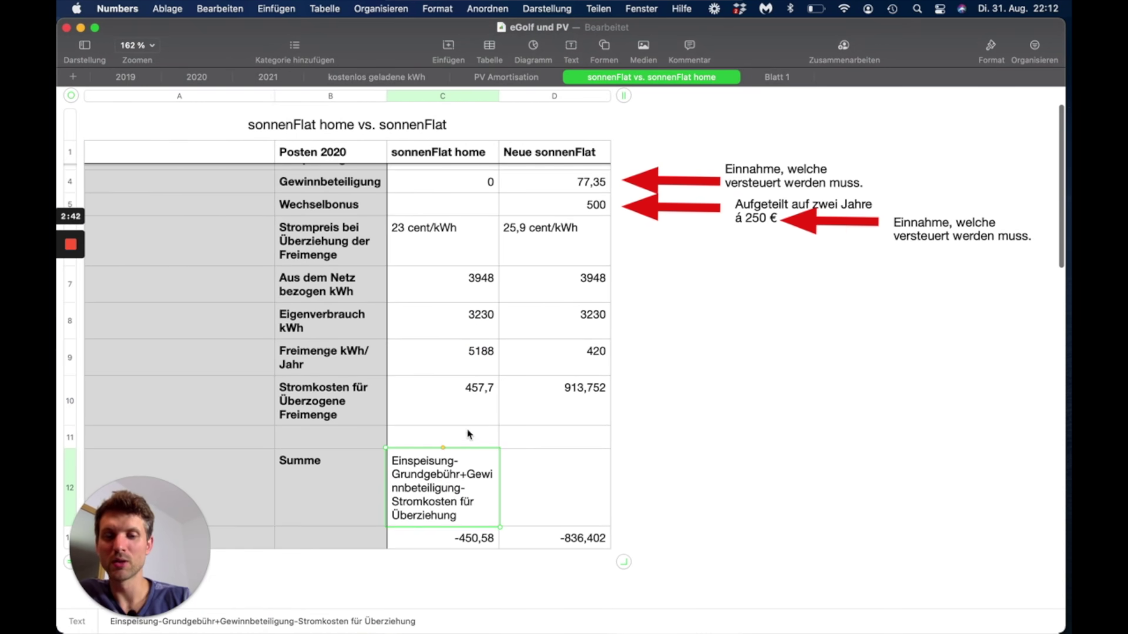
scroll(479, 298, "up", 3)
scroll(480, 296, "down", 2)
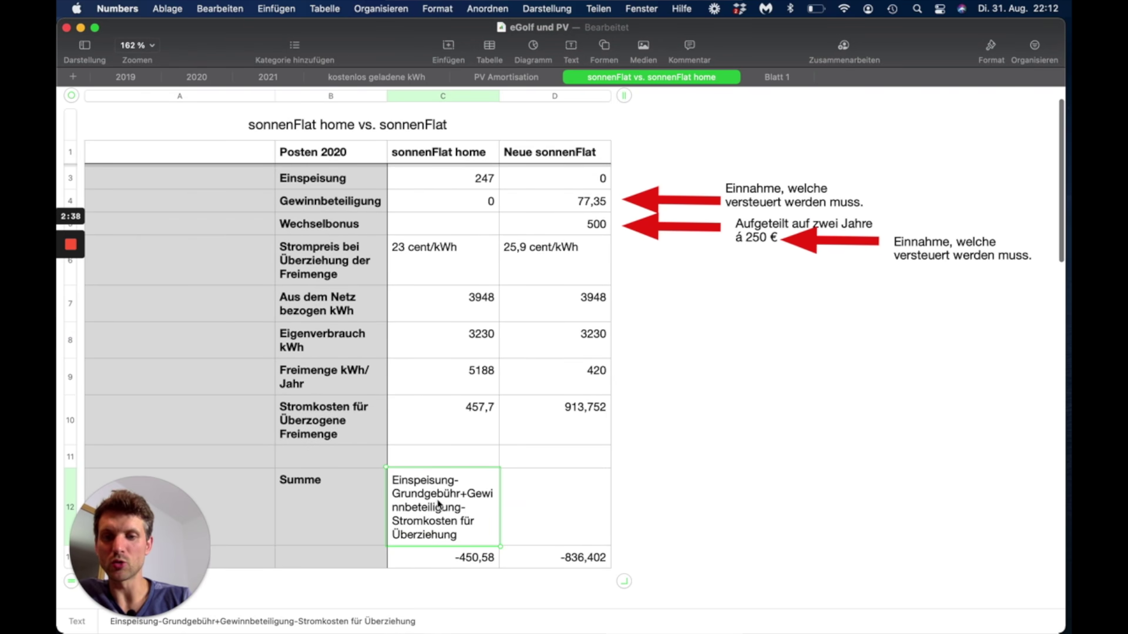
scroll(439, 490, "up", 2)
Check the yearly base fee for sonnenFlat home and compare the column's items with its total
left_click(472, 197)
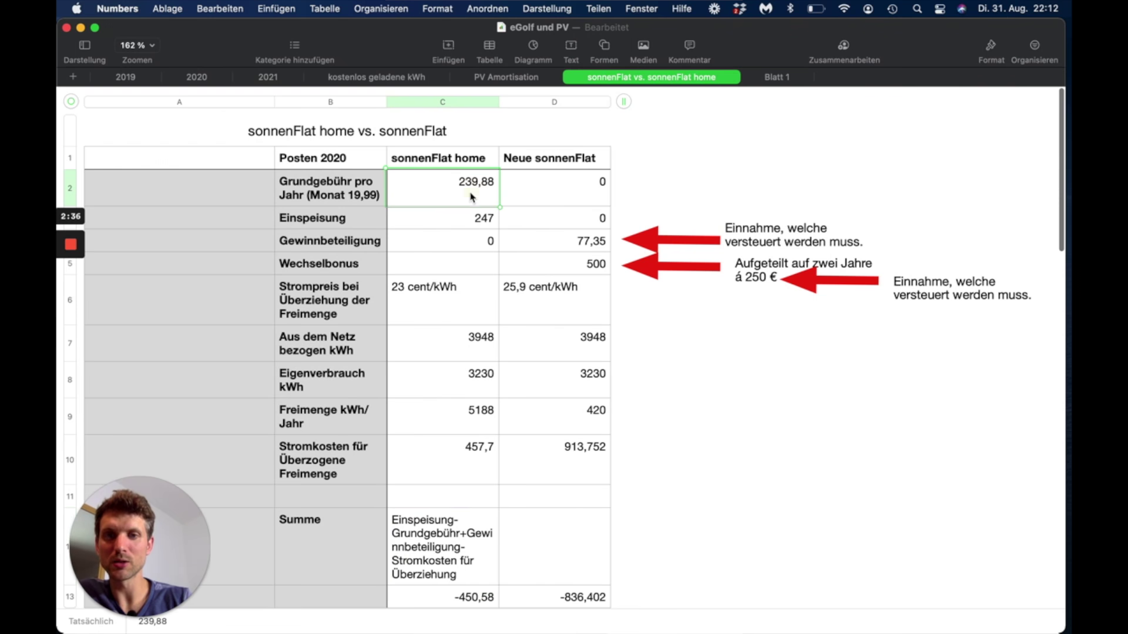
scroll(464, 379, "down", 2)
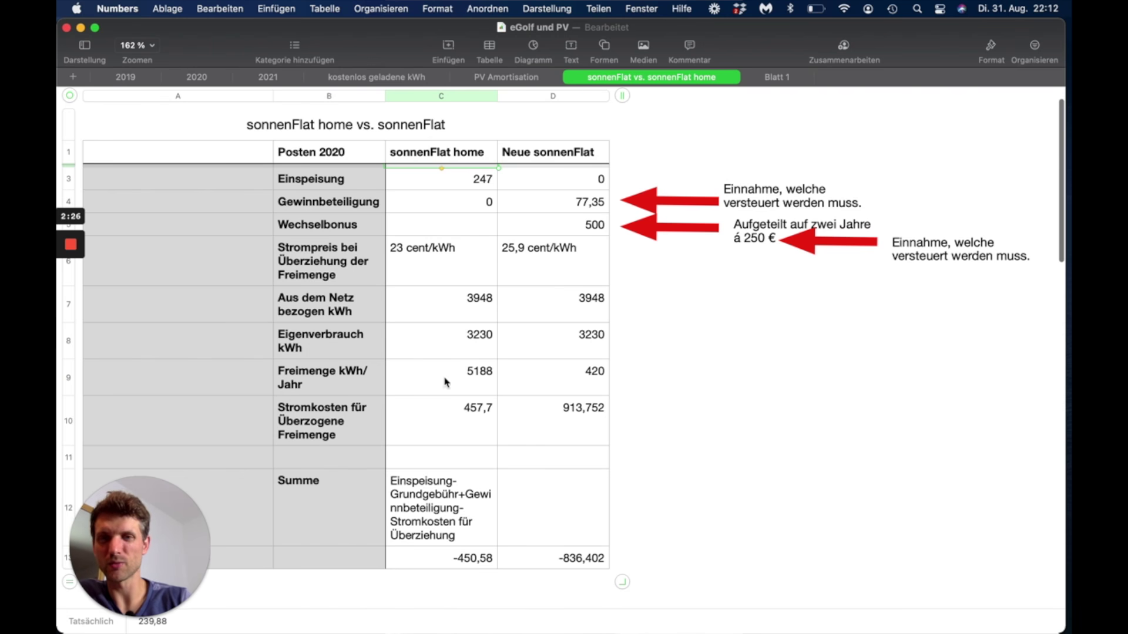
scroll(445, 381, "up", 1)
scroll(446, 379, "up", 2)
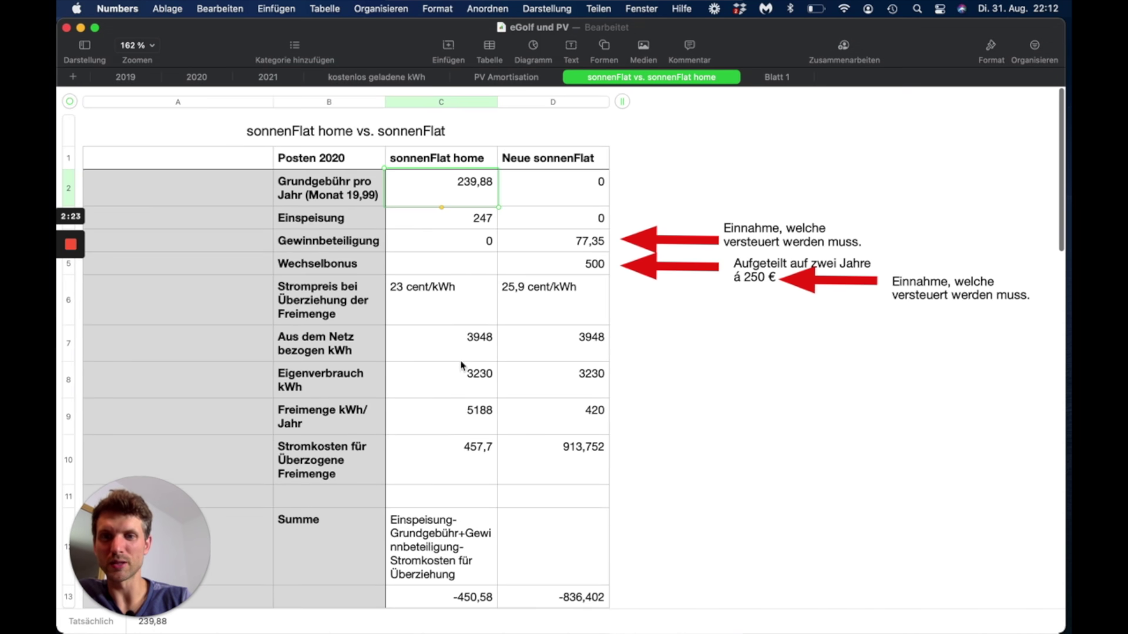
scroll(463, 367, "down", 2)
scroll(462, 366, "down", 2)
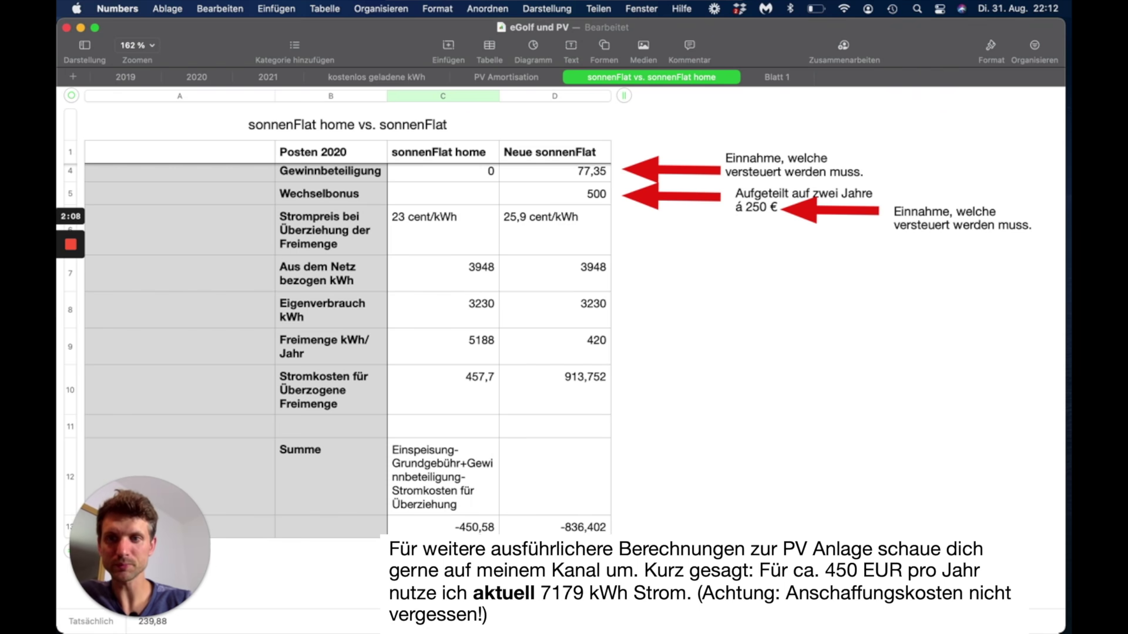
scroll(640, 294, "up", 3)
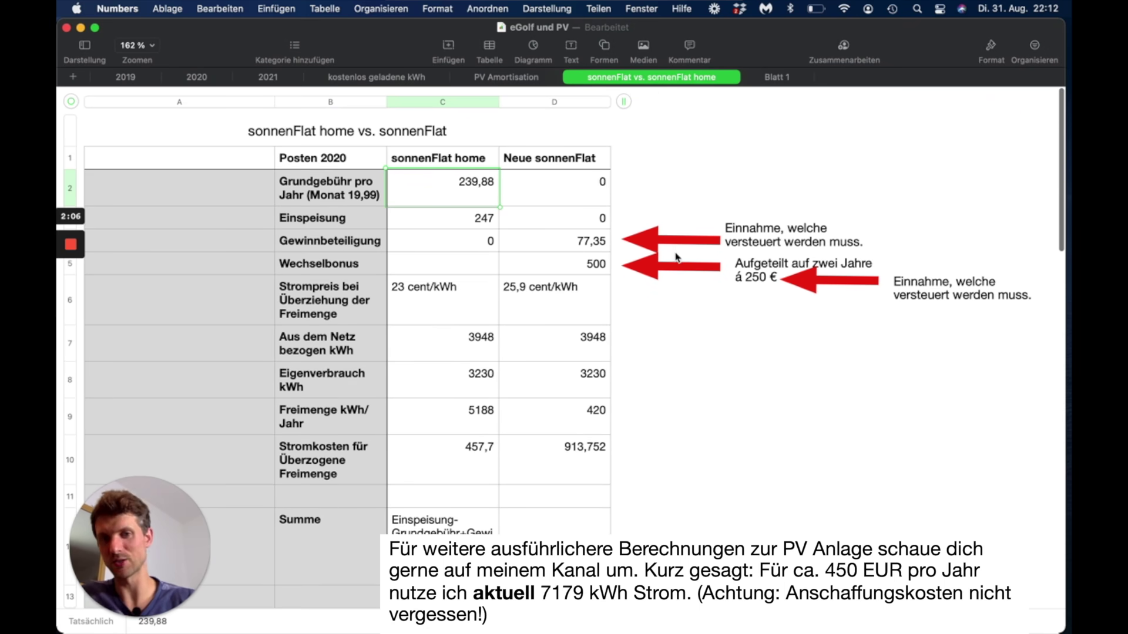
Inspect the Neue sonnenFlat column's base fee, feed-in, profit share, free allowance, excess price and excess cost formula
left_click(601, 194)
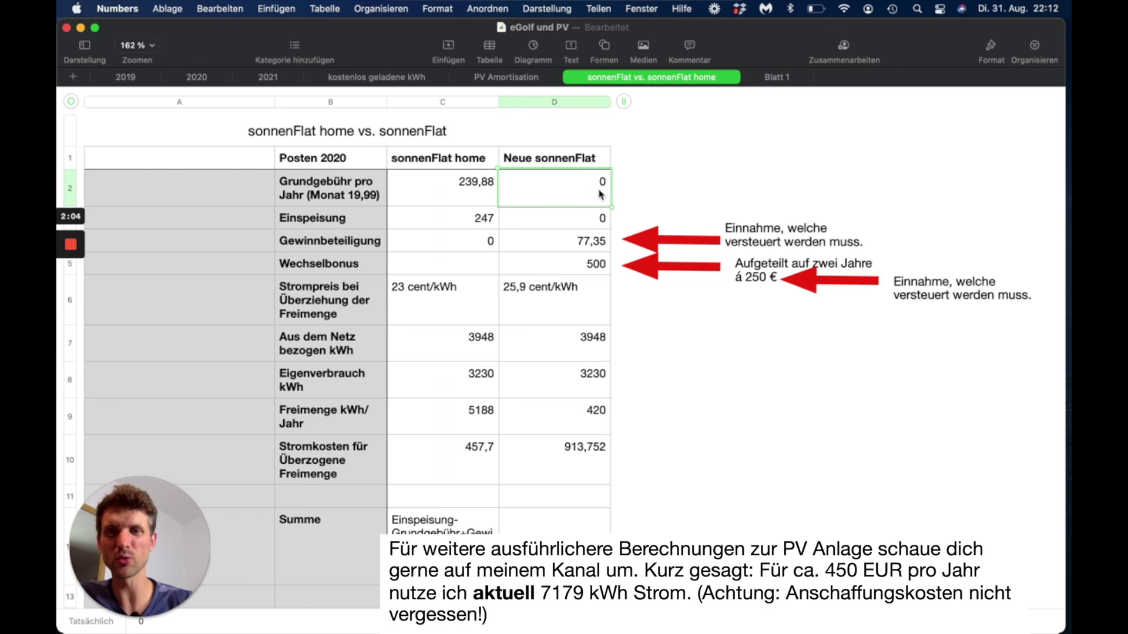
left_click(589, 224)
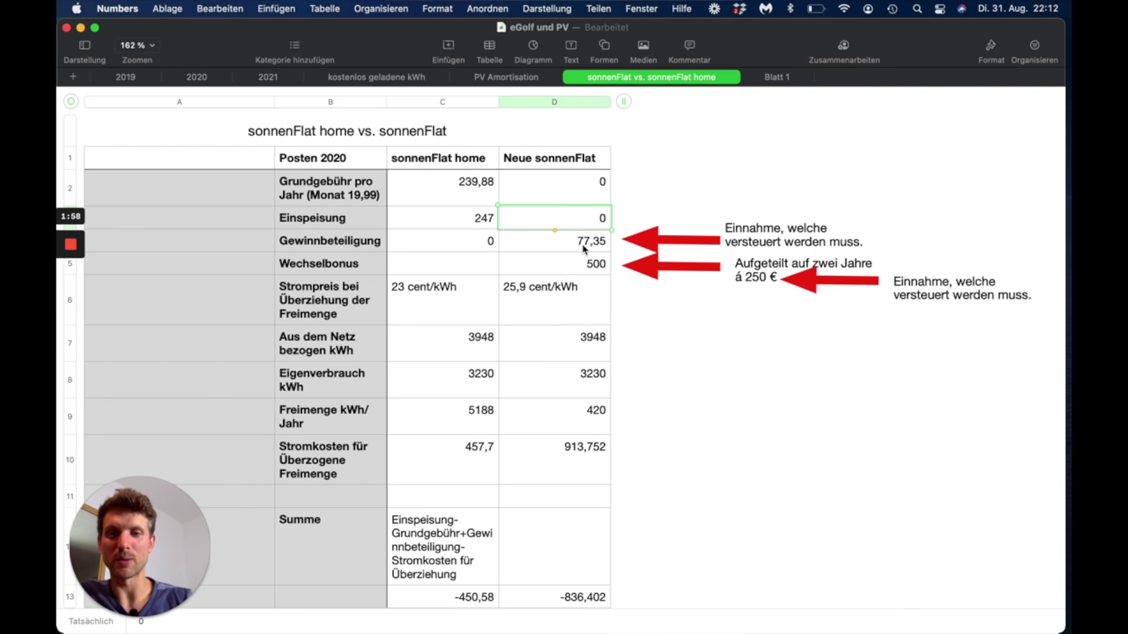
left_click(585, 248)
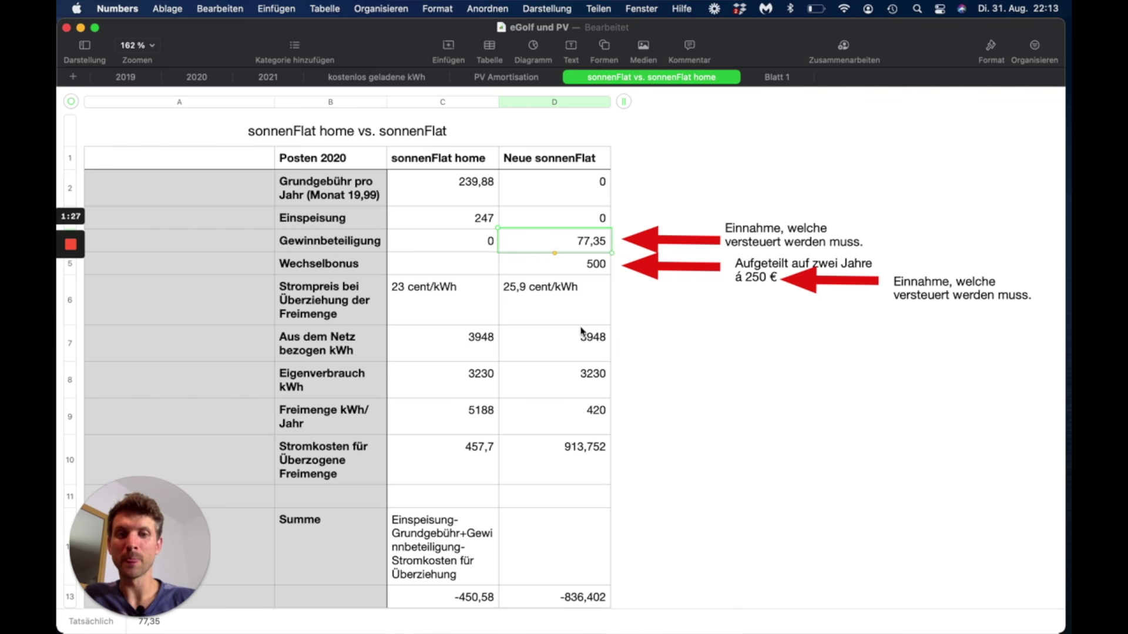
left_click(586, 419)
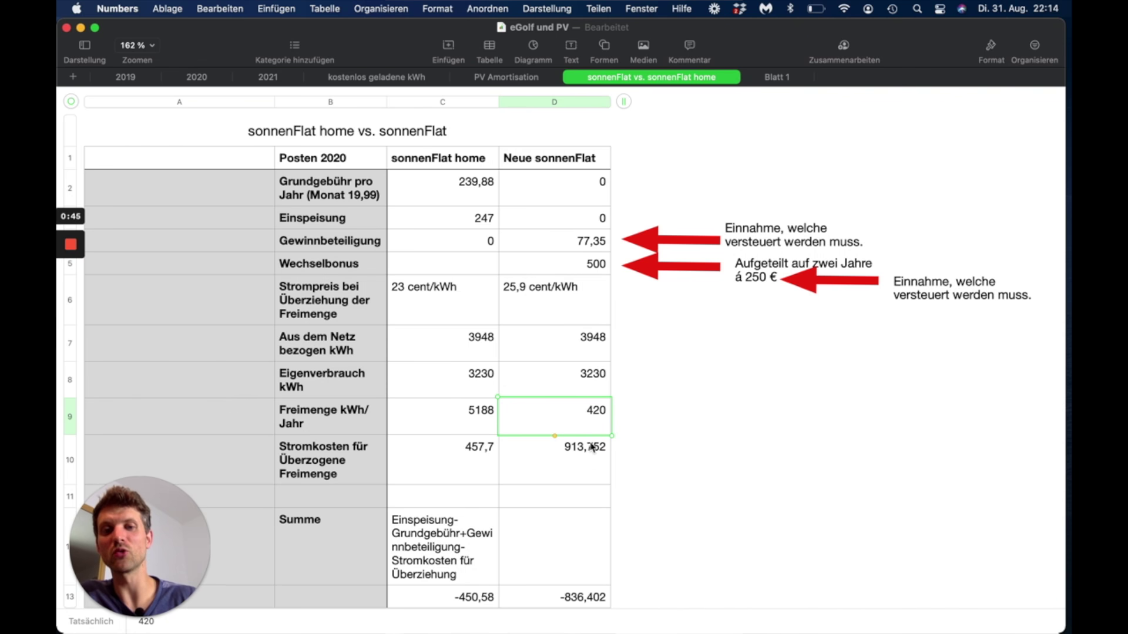
left_click(560, 311)
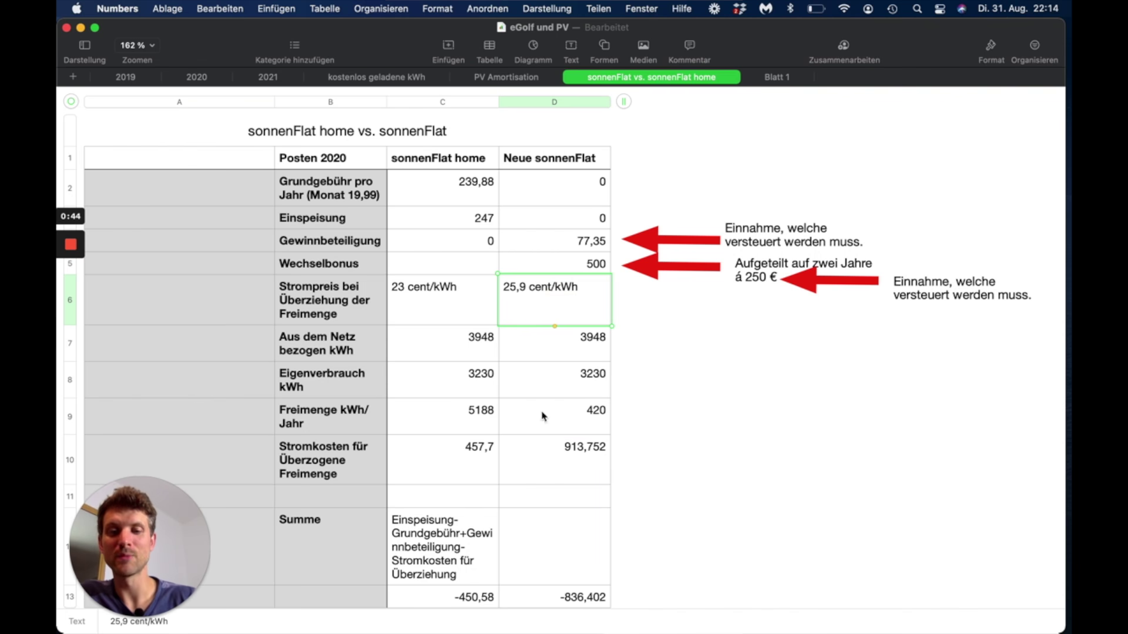
left_click(558, 467)
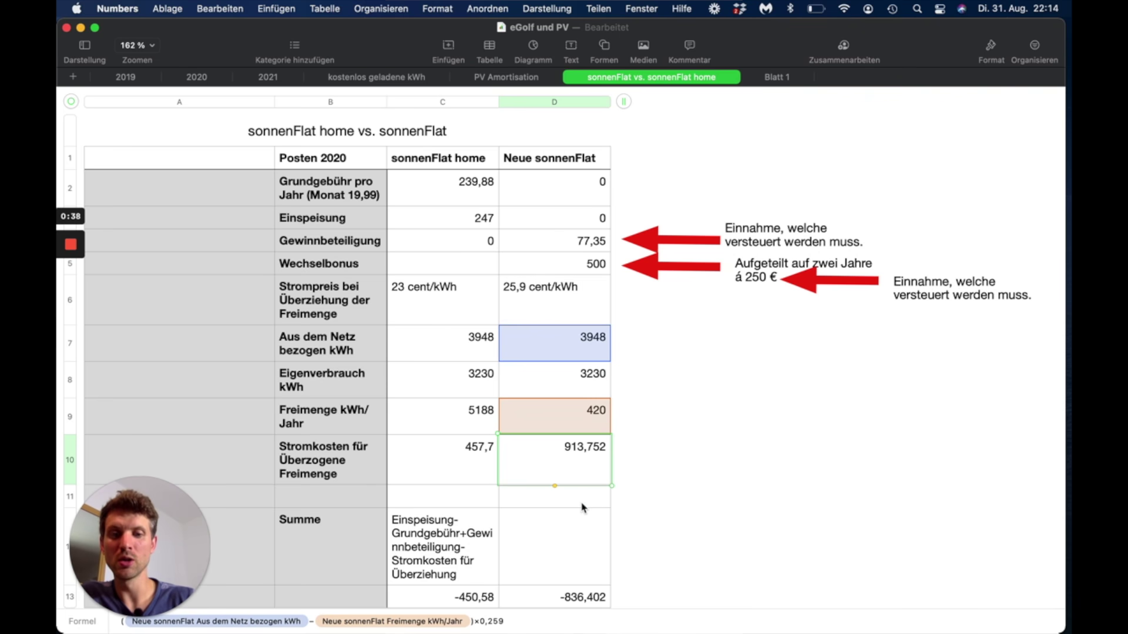
Examine the total formula for Neue sonnenFlat and the cells it refers to
scroll(584, 508, "down", 2)
left_click(579, 568)
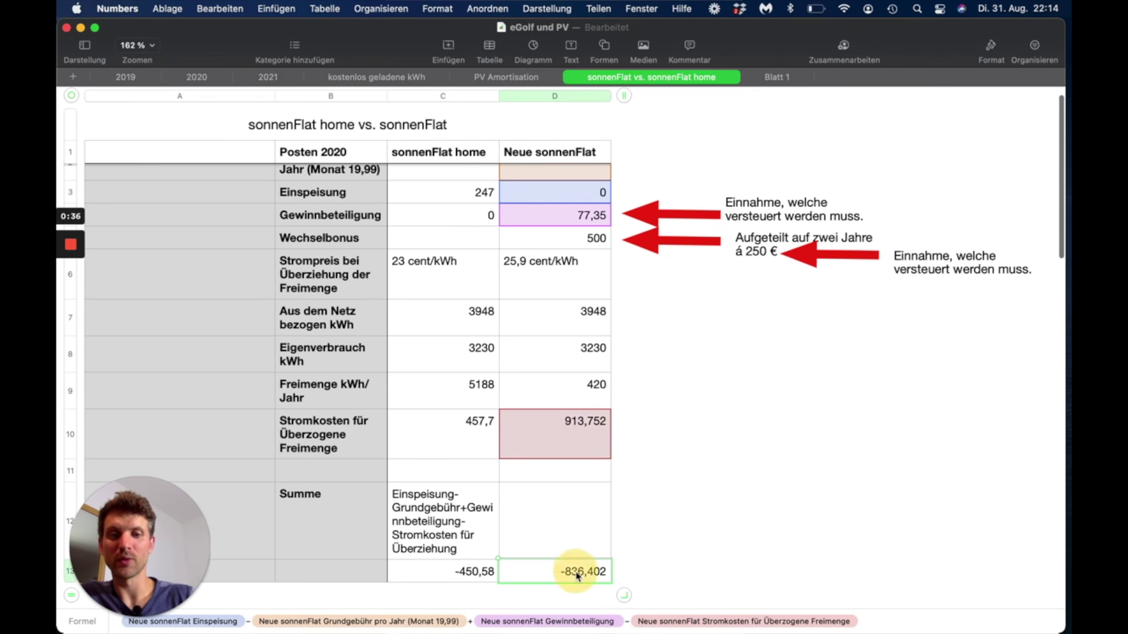
scroll(585, 223, "up", 2)
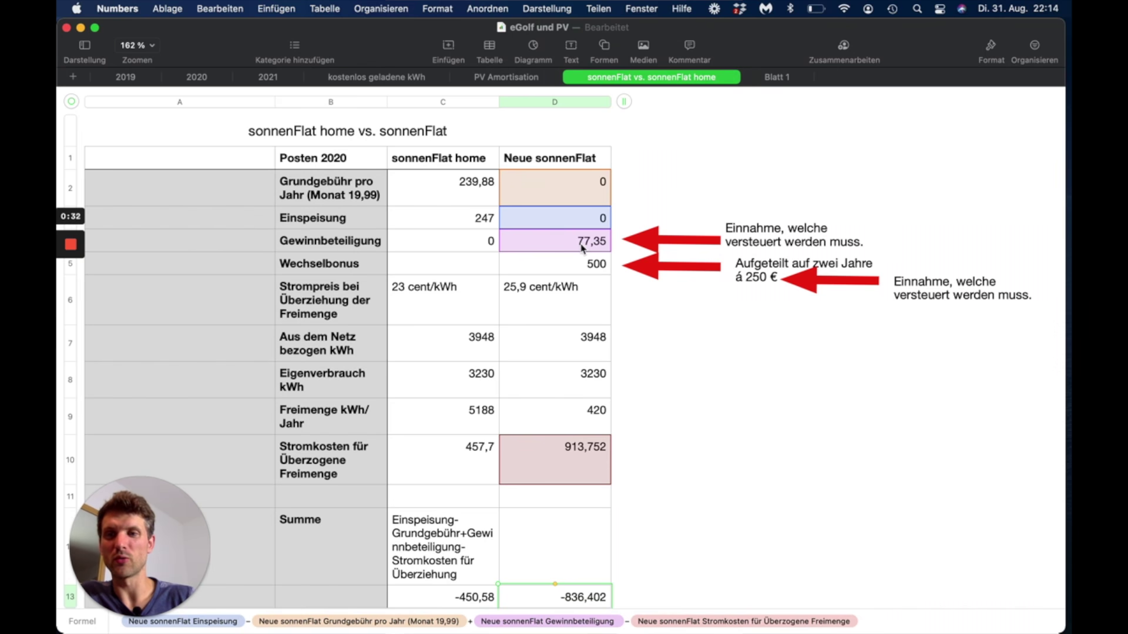
scroll(581, 247, "down", 3)
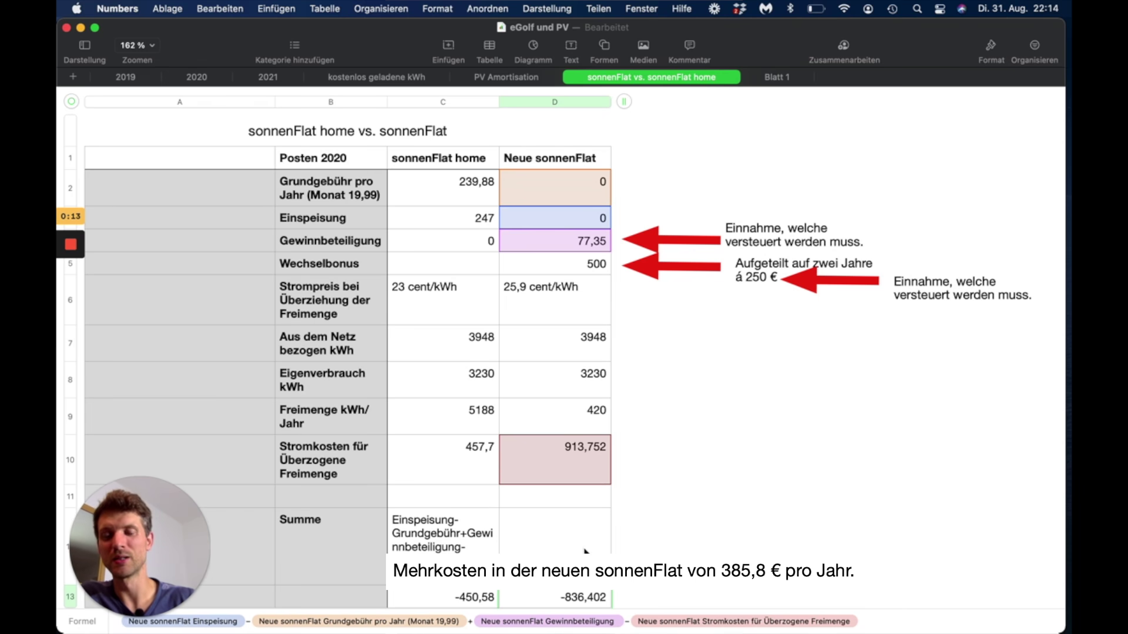
scroll(585, 552, "down", 2)
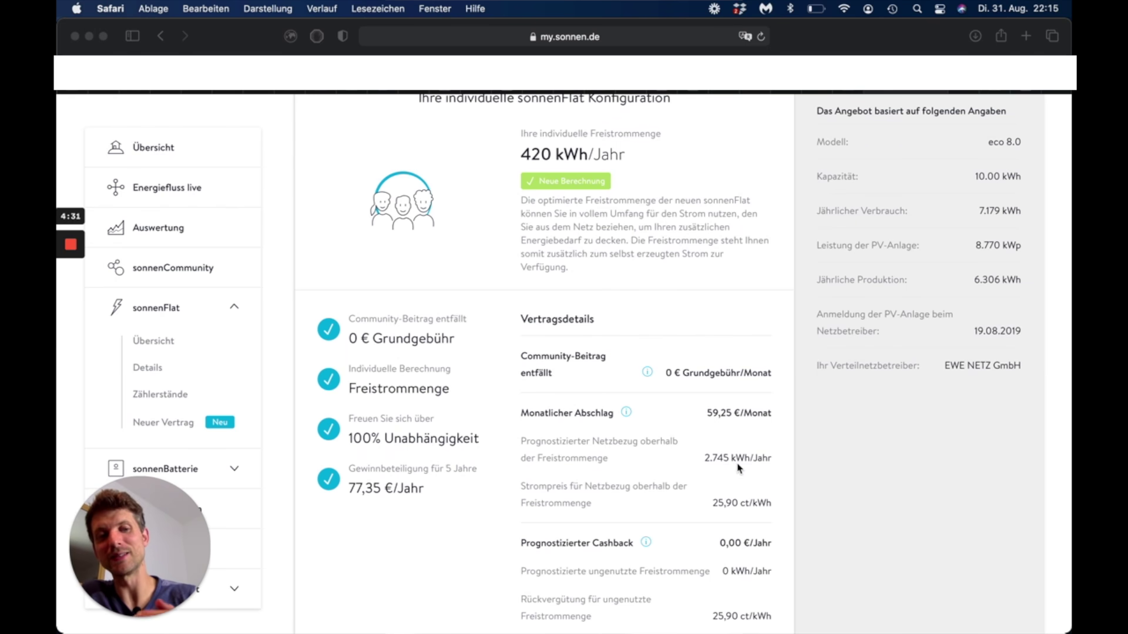
Read the individual sonnenFlat offer on my.sonnen.de in Safari, covering the free allowance, contract details and profit share
scroll(739, 468, "down", 1)
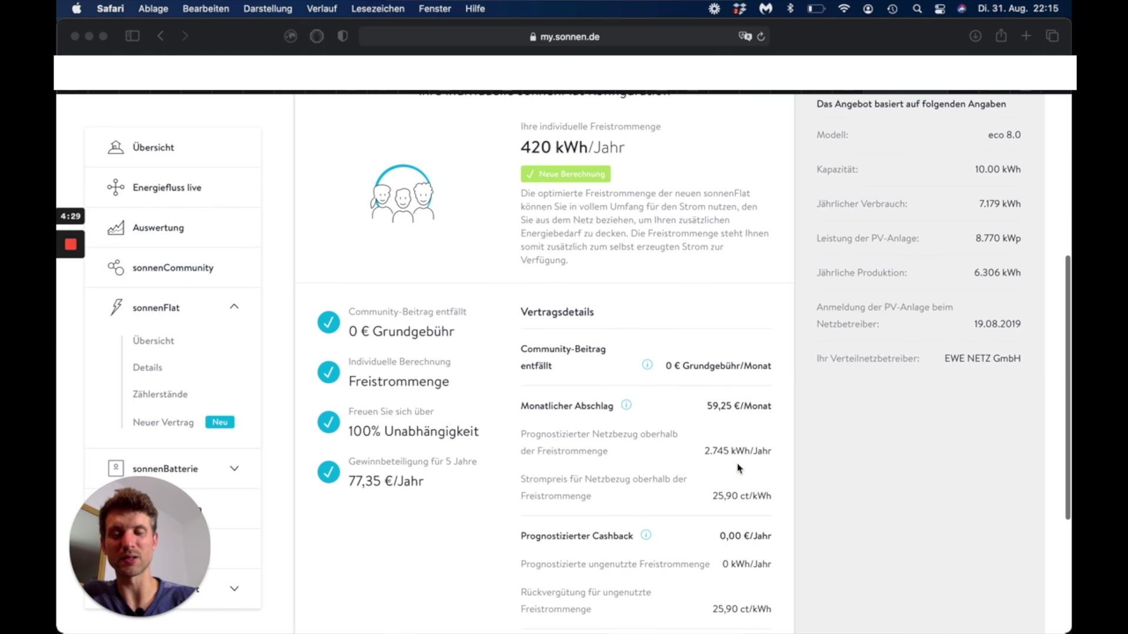
scroll(739, 468, "down", 1)
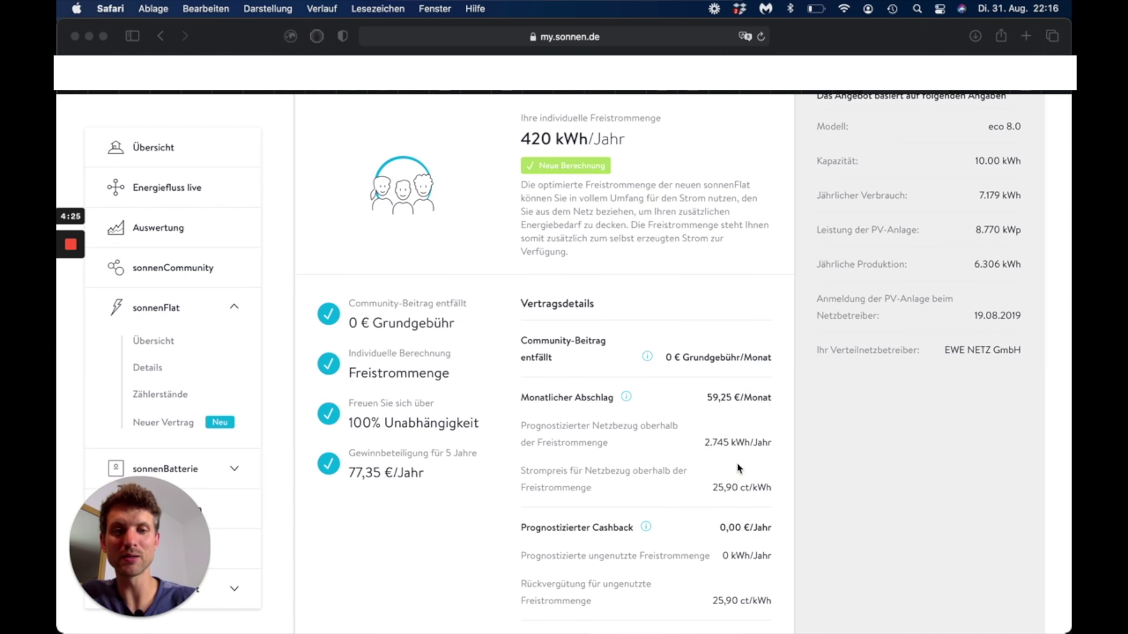
scroll(739, 468, "down", 5)
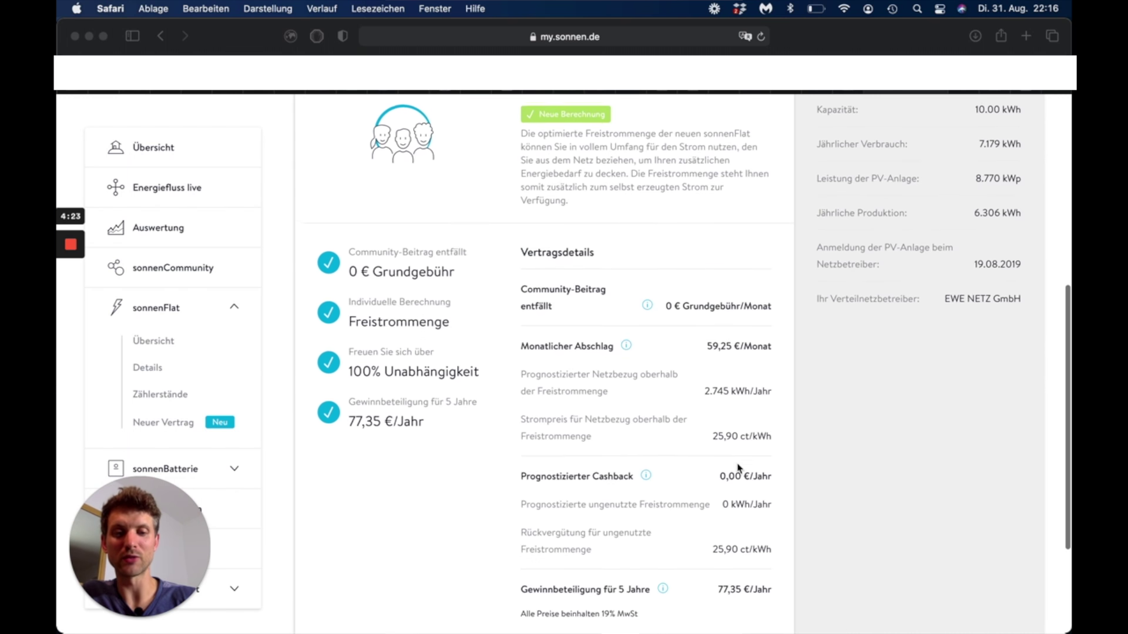
scroll(739, 468, "up", 7)
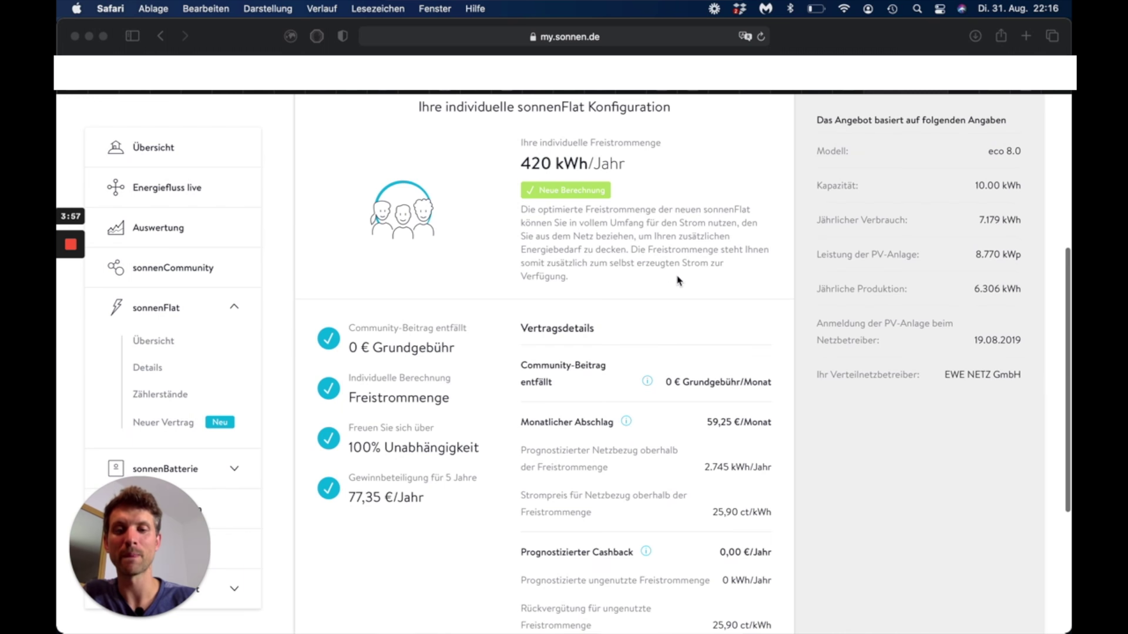
scroll(678, 280, "up", 2)
scroll(678, 281, "down", 2)
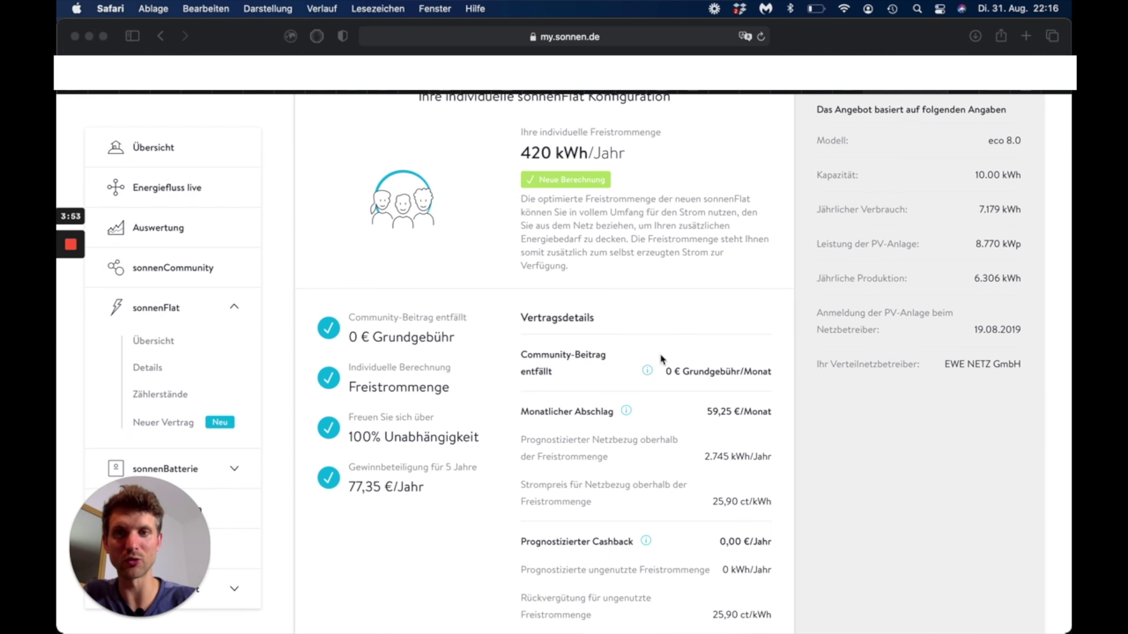
scroll(661, 358, "down", 1)
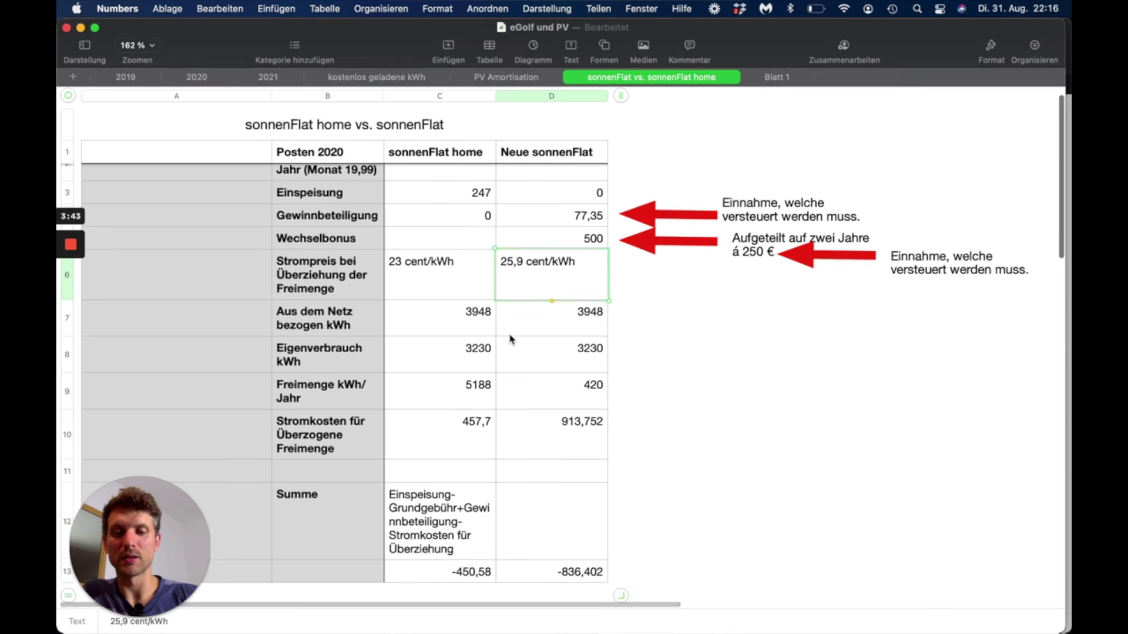
Recheck the Gewinnbeteiligung value and the total's formula in the Neue sonnenFlat column of the Numbers table
scroll(568, 294, "up", 2)
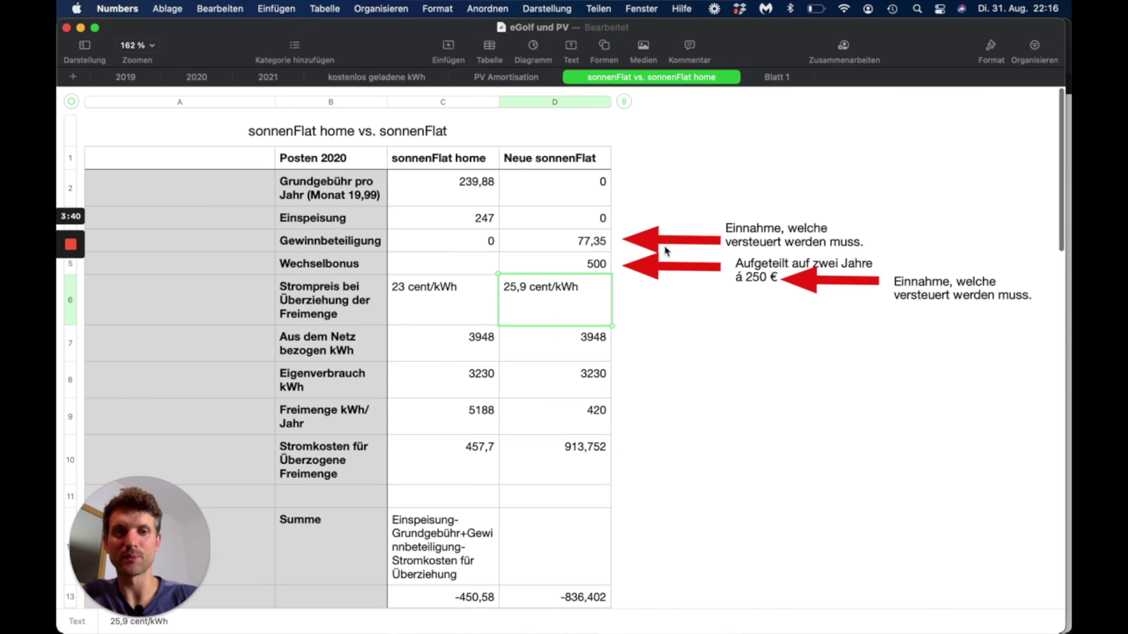
left_click(600, 248)
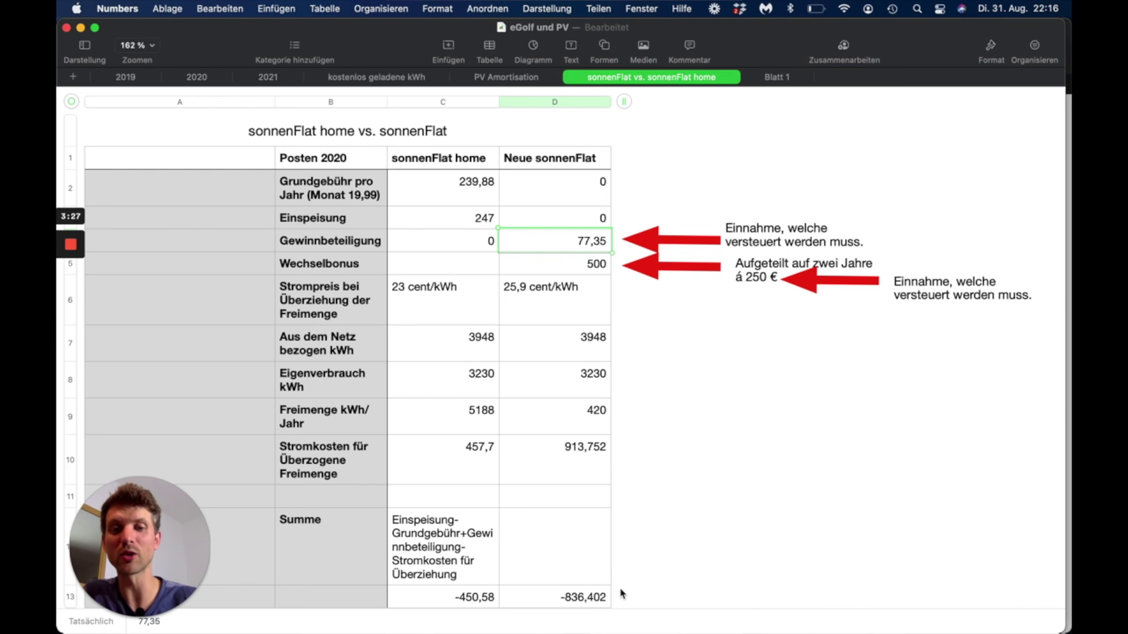
left_click(601, 601)
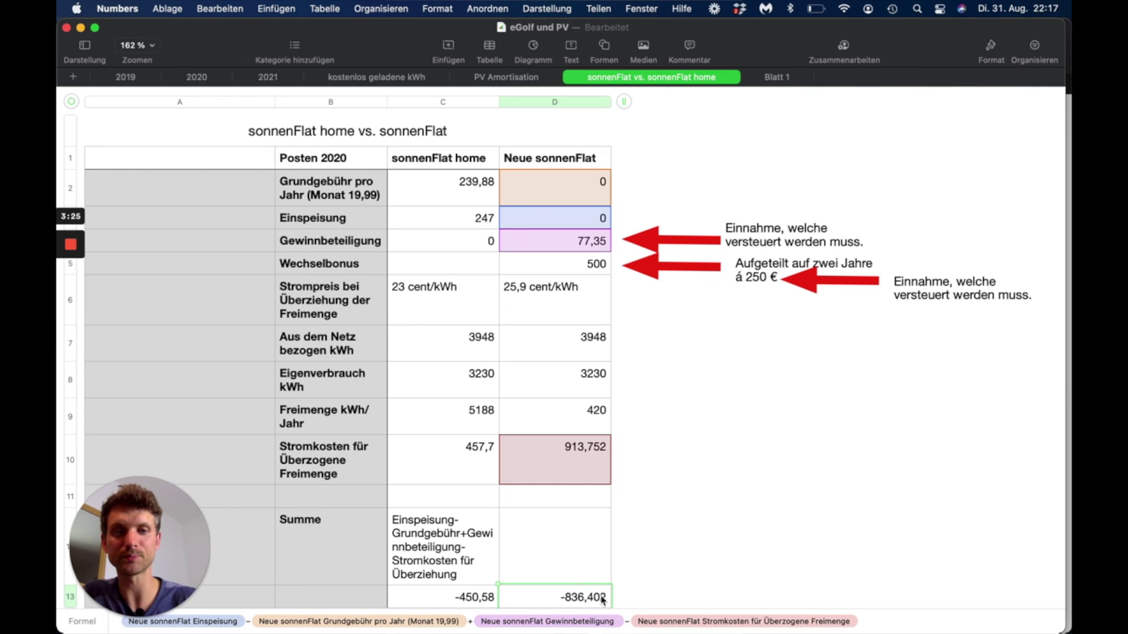
double_click(601, 602)
key("Return")
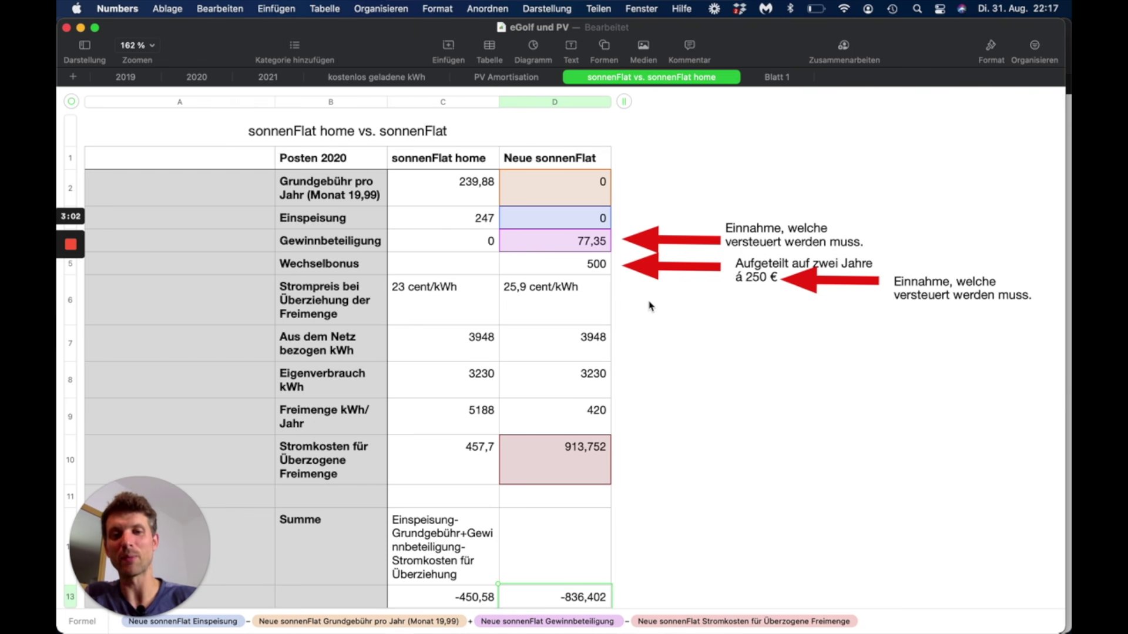
scroll(649, 305, "down", 1)
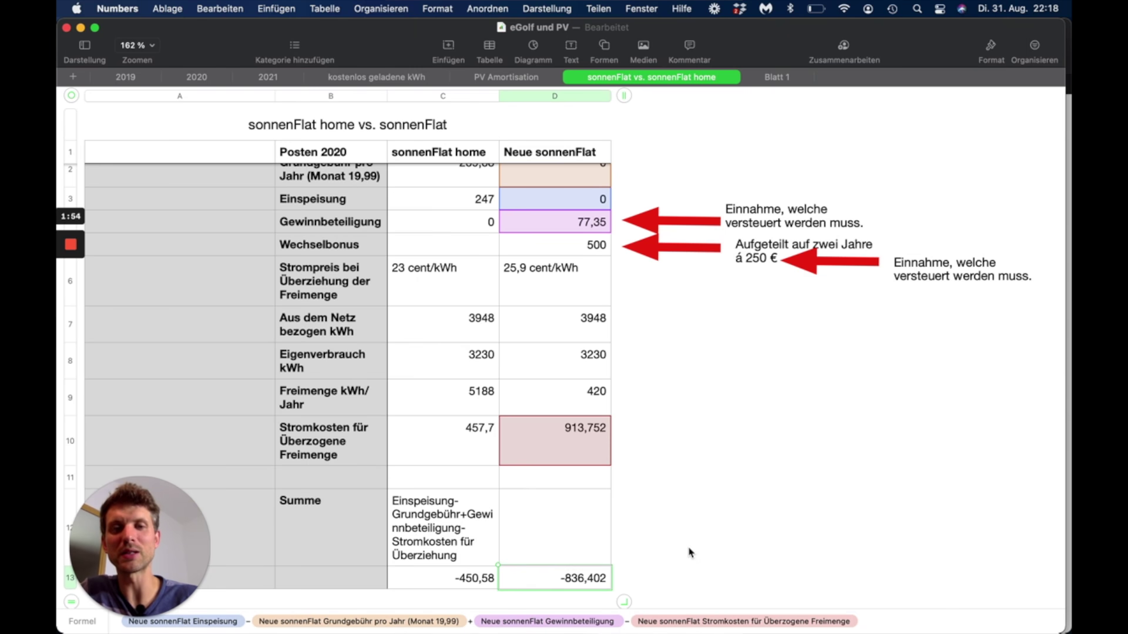
scroll(690, 552, "up", 2)
scroll(690, 552, "down", 2)
scroll(691, 552, "up", 1)
scroll(690, 552, "up", 1)
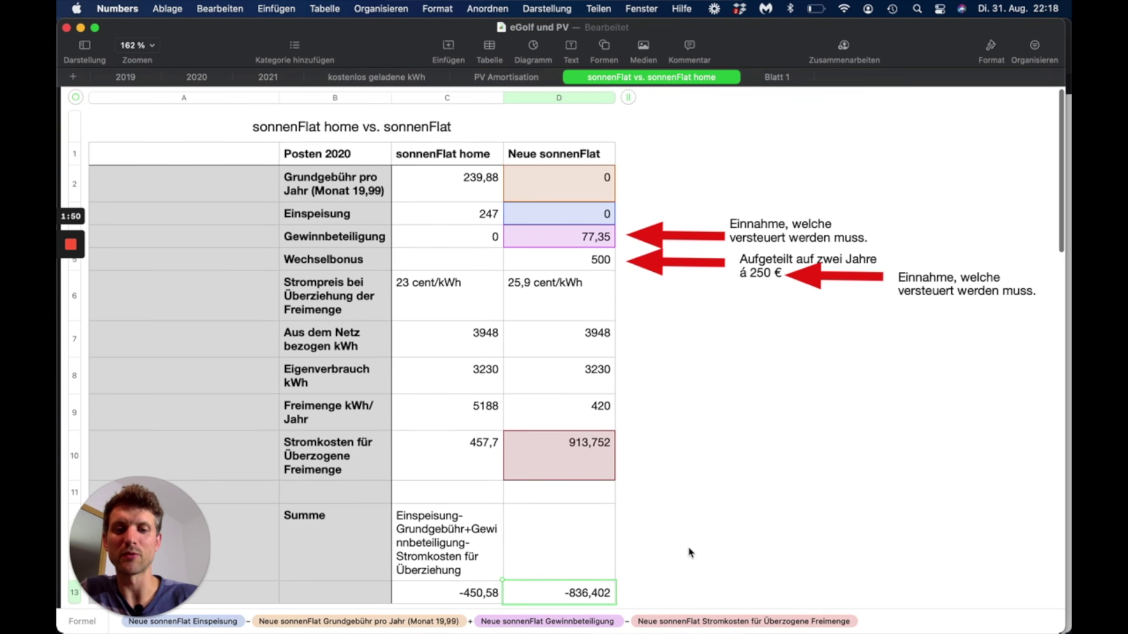